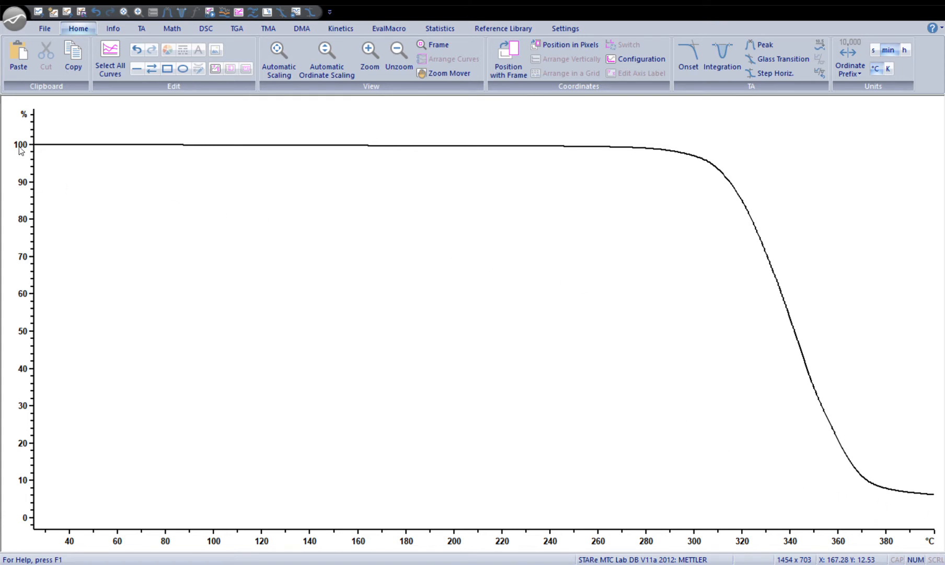
# - Zoom in on the TGA curve's initial mass loss up to about 260 °C and restore automatic scaling of the full curve
pyautogui.moveTo(16, 131); pyautogui.dragTo(634, 159)
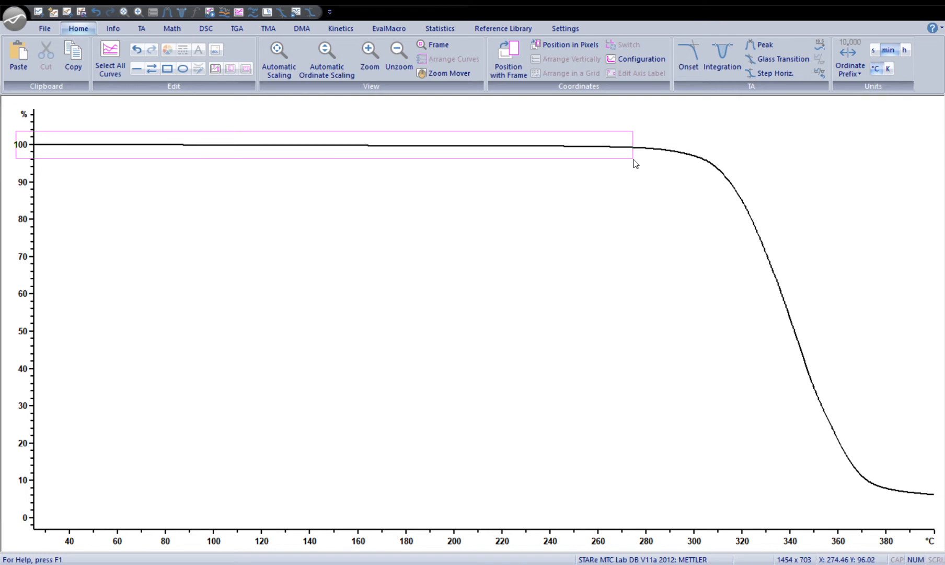
pyautogui.moveTo(634, 160); pyautogui.dragTo(620, 161)
pyautogui.click(599, 148)
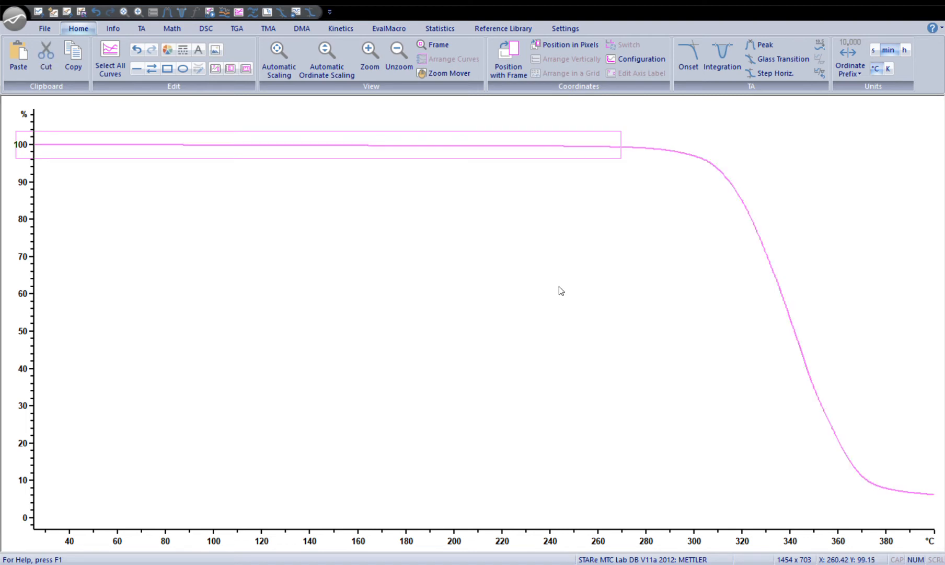
pyautogui.click(372, 70)
pyautogui.click(351, 342)
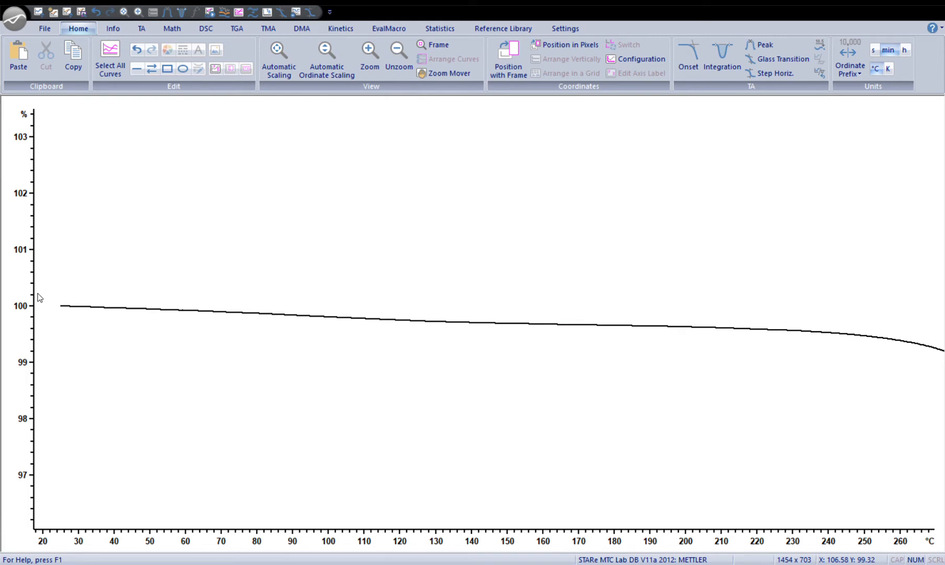
pyautogui.moveTo(850, 341); pyautogui.dragTo(905, 348)
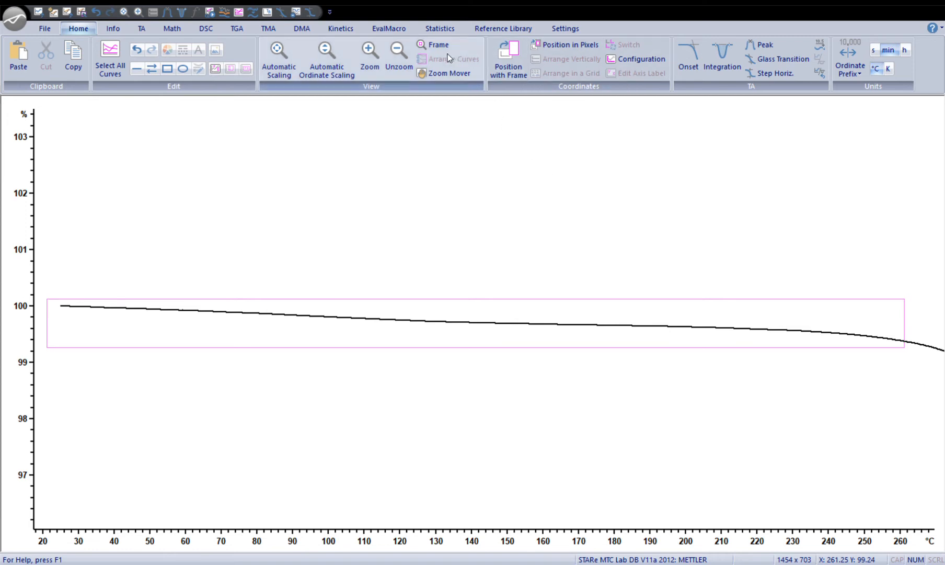
pyautogui.click(366, 54)
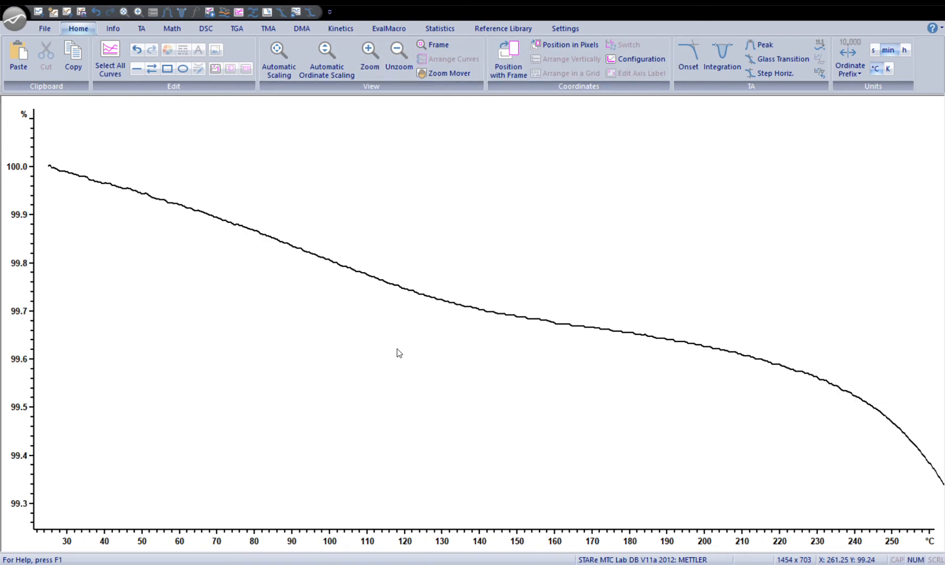
pyautogui.moveTo(48, 139); pyautogui.dragTo(540, 332)
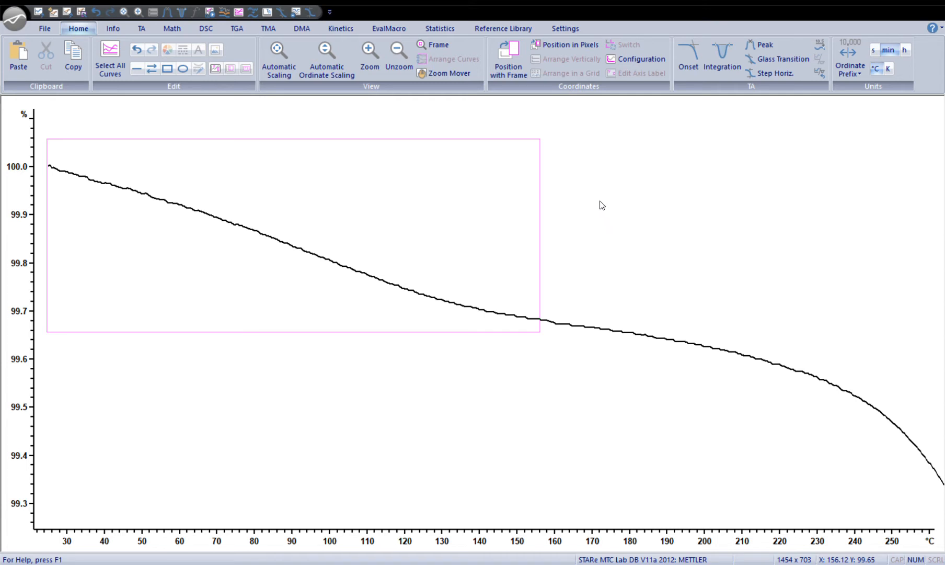
pyautogui.click(283, 68)
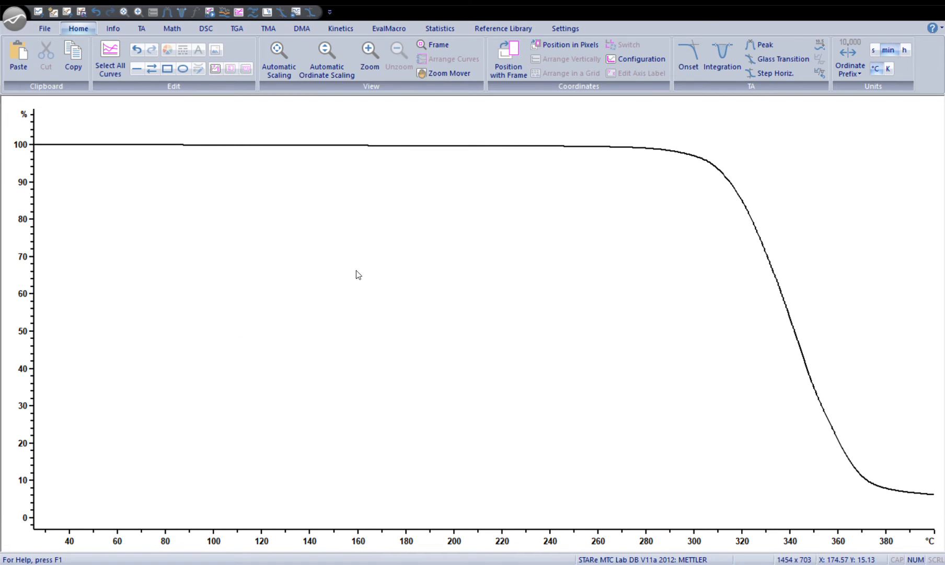
# - Switch the ordinate axis to a relative 50 % scale bar and shift the TGA curve downward
pyautogui.doubleClick(34, 320)
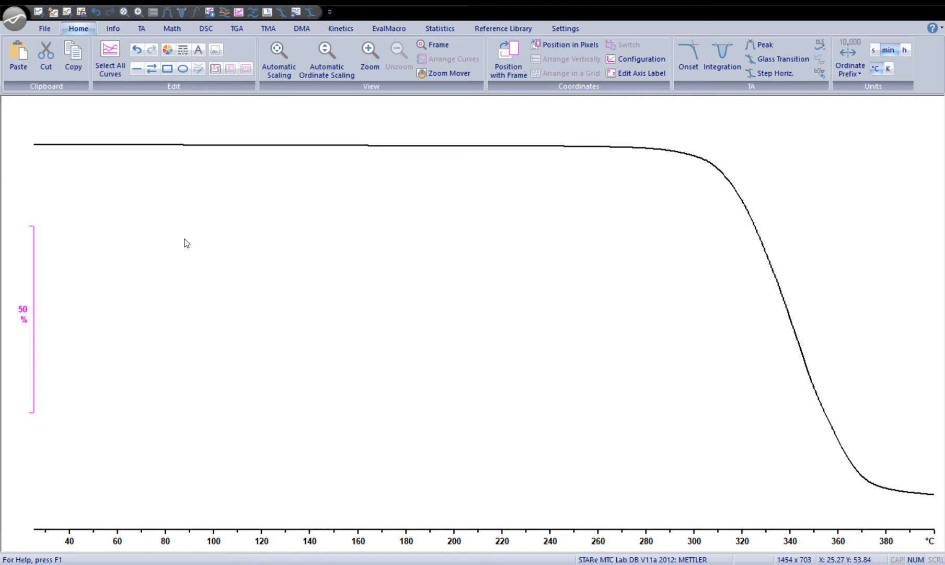
pyautogui.moveTo(222, 149); pyautogui.dragTo(225, 234)
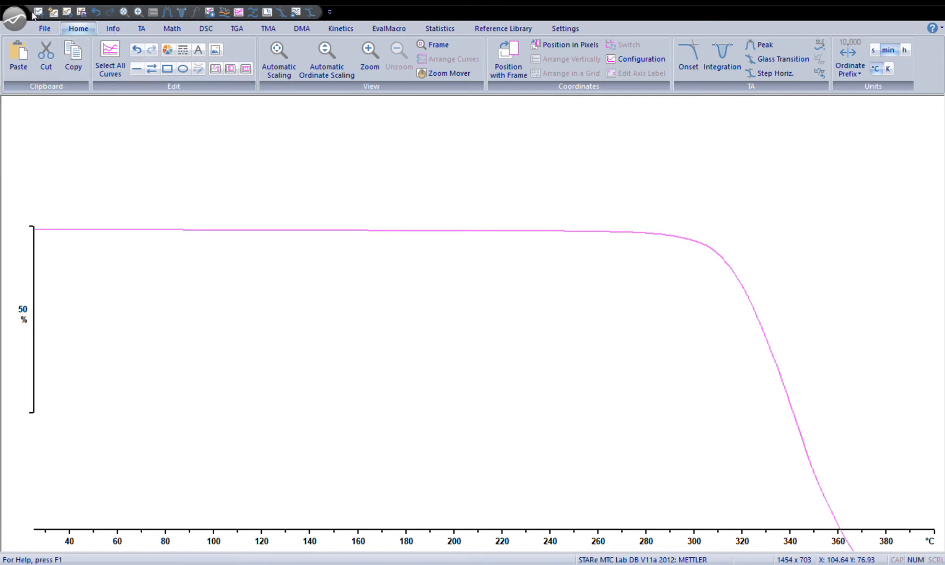
# - Open the TGA curve a second time and place this copy in a framed inset coordinate system below the shifted curve
pyautogui.click(44, 28)
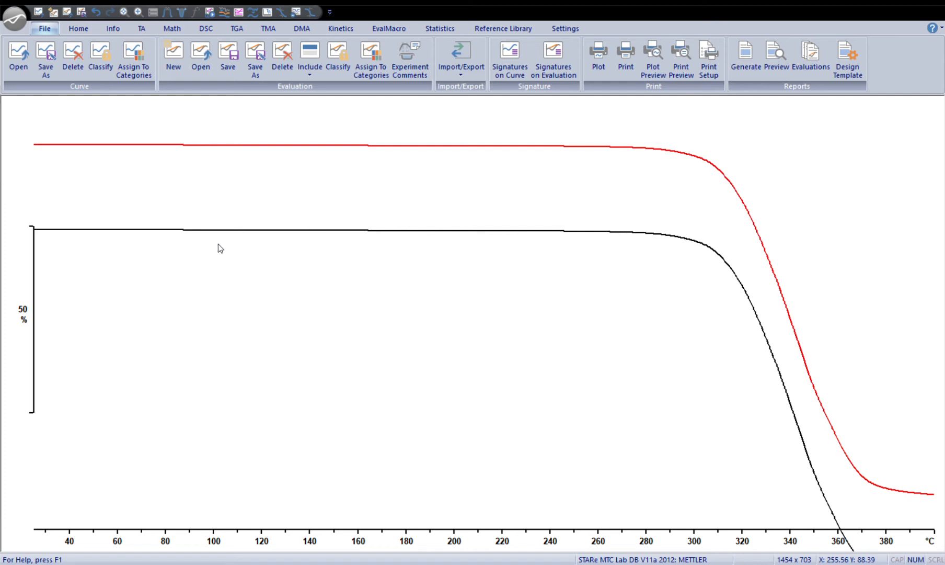
pyautogui.moveTo(222, 244); pyautogui.dragTo(526, 458)
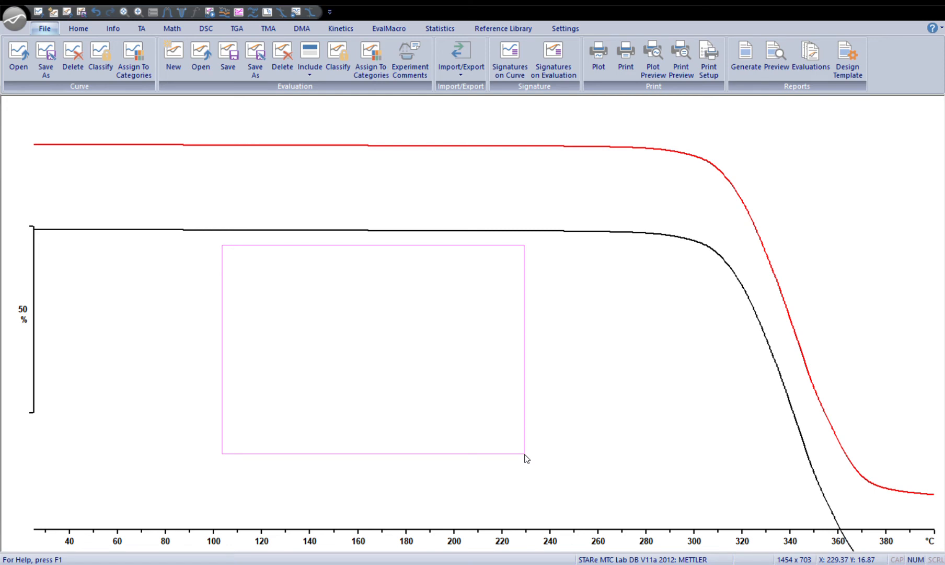
pyautogui.moveTo(524, 454); pyautogui.dragTo(525, 454)
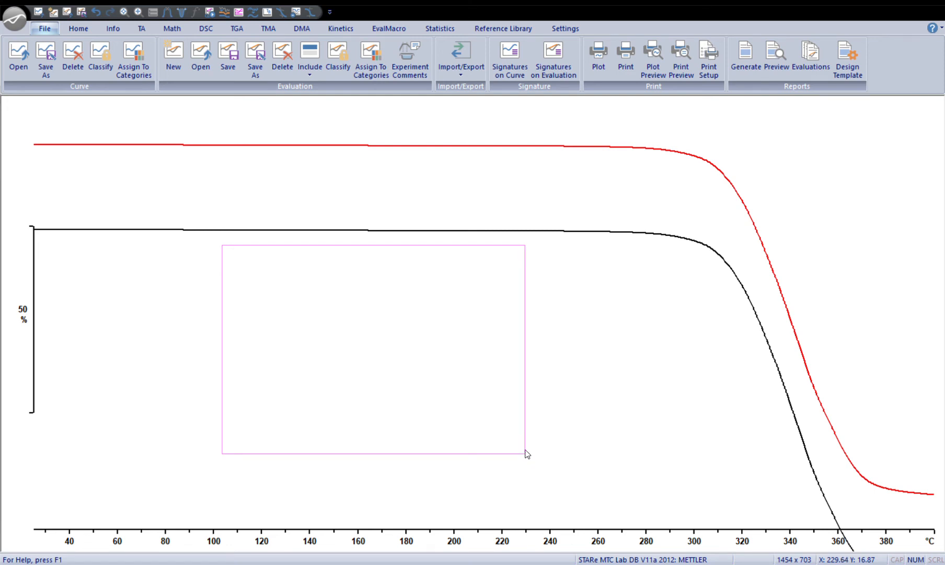
pyautogui.click(460, 147)
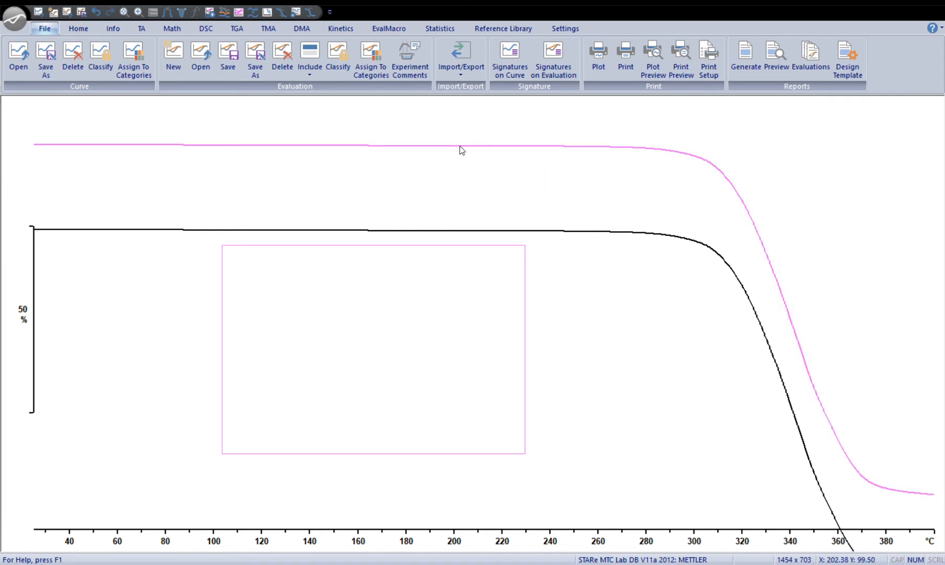
pyautogui.click(530, 341)
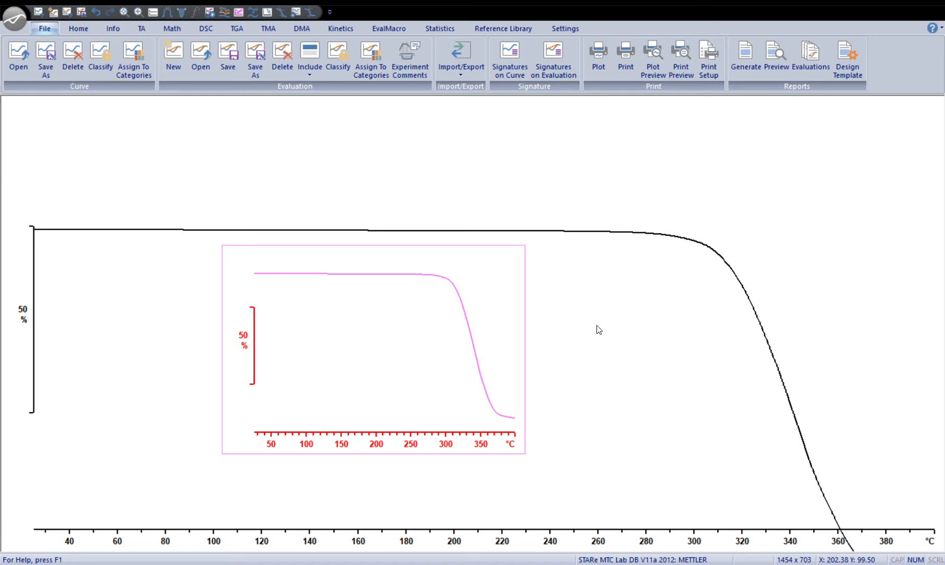
pyautogui.click(619, 327)
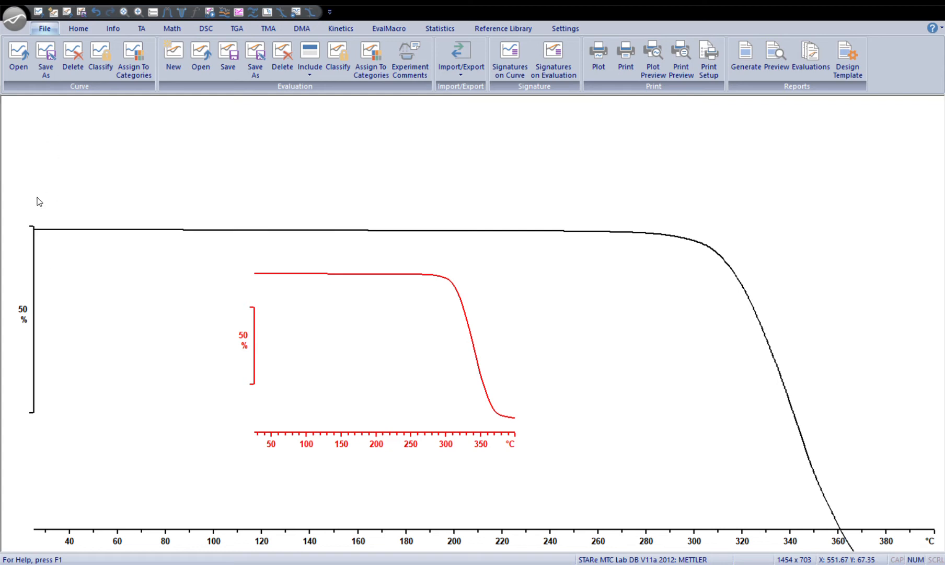
# - Switch the ordinate axes of both the main diagram and the inset back to absolute percent scales
pyautogui.click(35, 272)
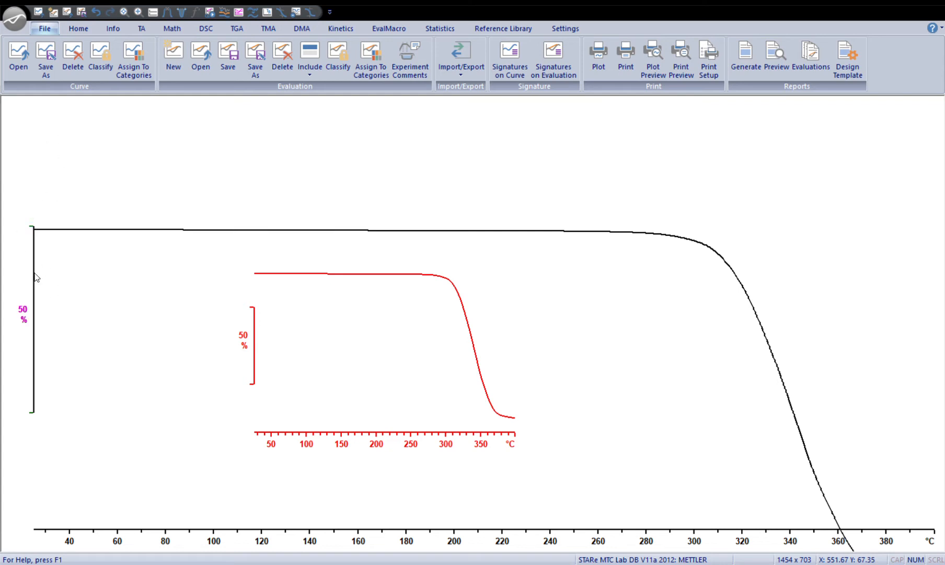
pyautogui.click(254, 366)
pyautogui.click(646, 287)
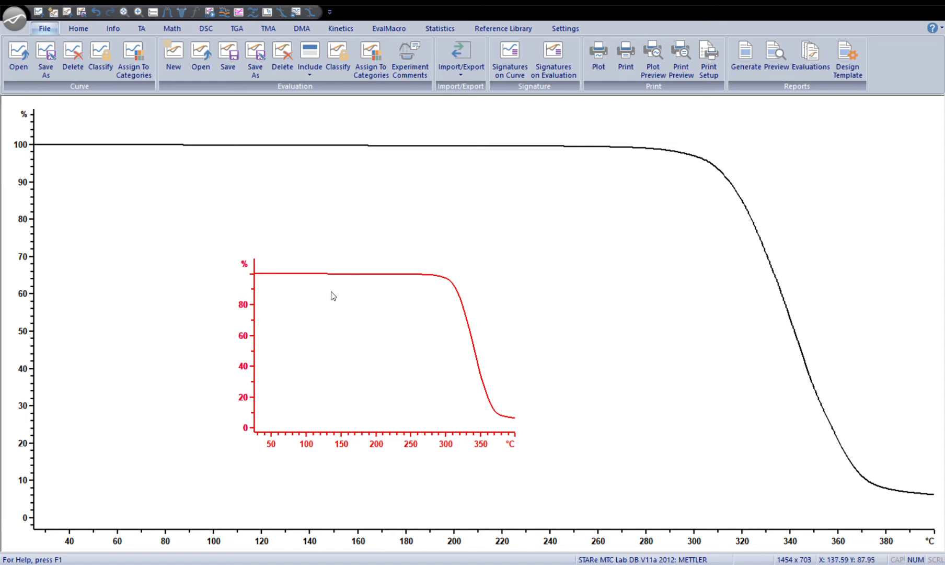
# - Cut the red inset curve to a frame covering its flat start up to about 260 °C
pyautogui.moveTo(271, 283); pyautogui.dragTo(240, 282)
pyautogui.click(436, 276)
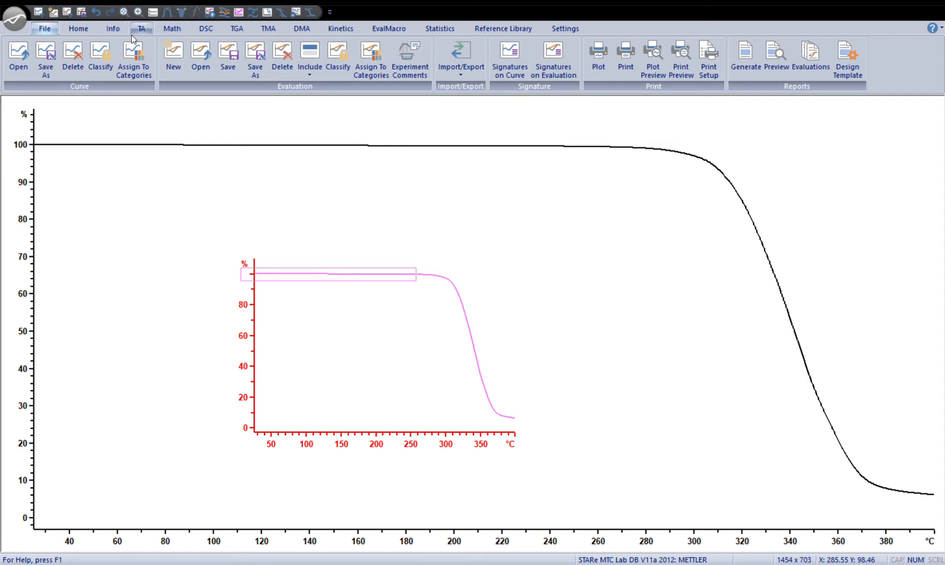
pyautogui.click(172, 30)
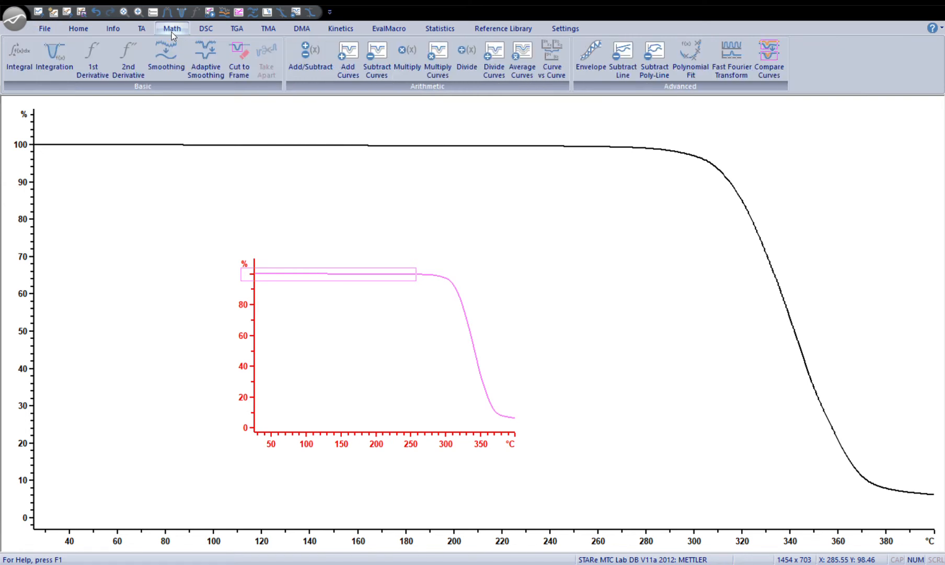
pyautogui.click(242, 67)
pyautogui.click(538, 263)
# - Apply automatic scaling to the trimmed inset curve so it fills its coordinate system
pyautogui.click(368, 273)
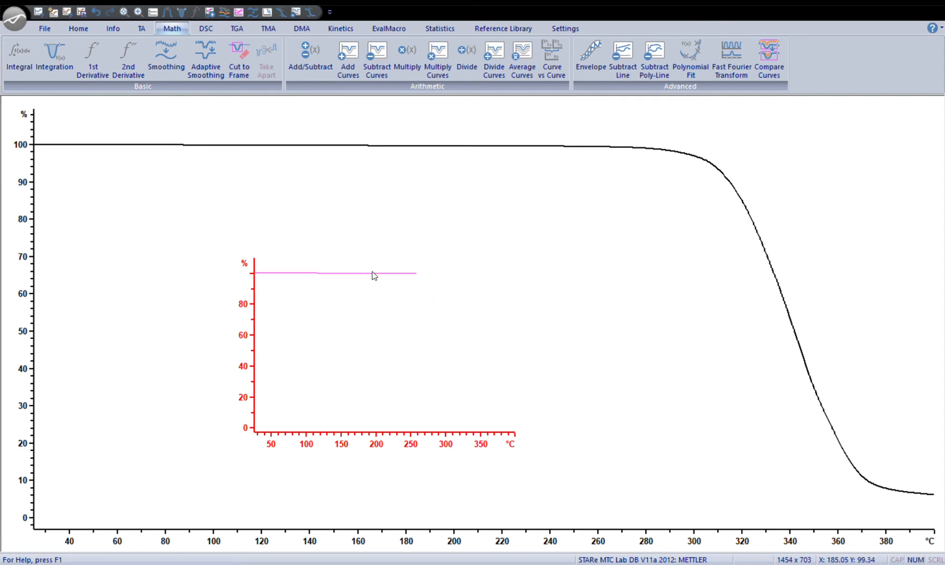
pyautogui.click(78, 28)
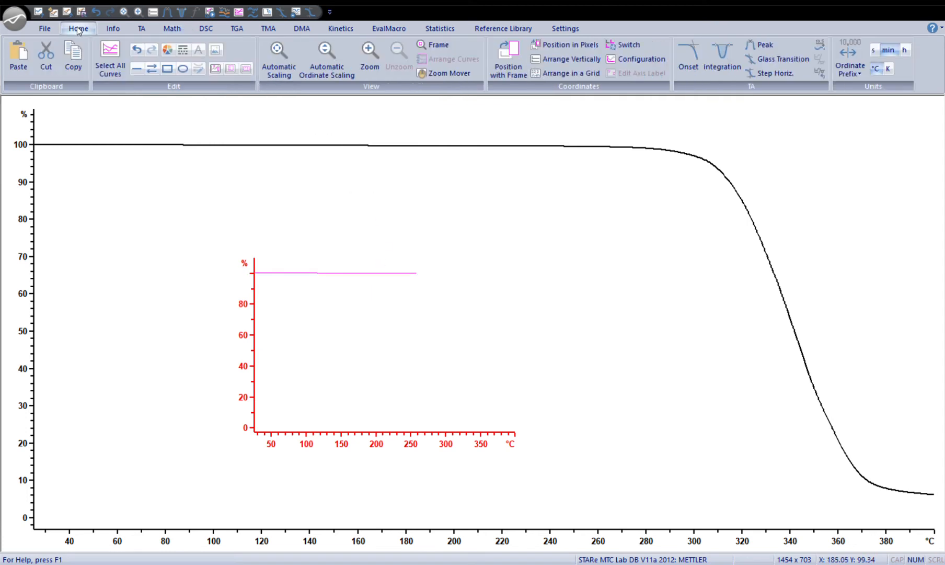
pyautogui.click(274, 62)
pyautogui.click(549, 307)
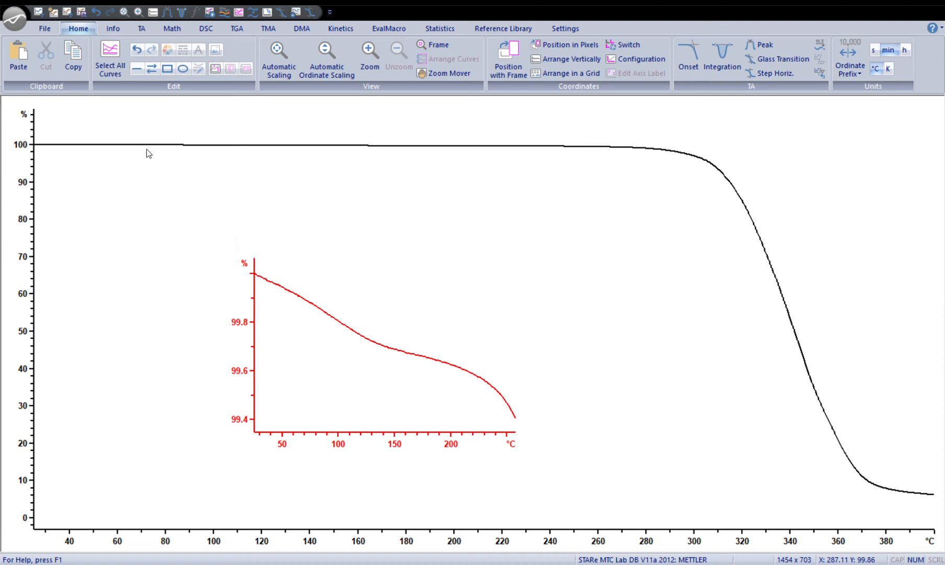
# - Evaluate a horizontal step on the inset curve from its start to about 150 °C and place the result label below the step
pyautogui.moveTo(237, 241); pyautogui.dragTo(395, 387)
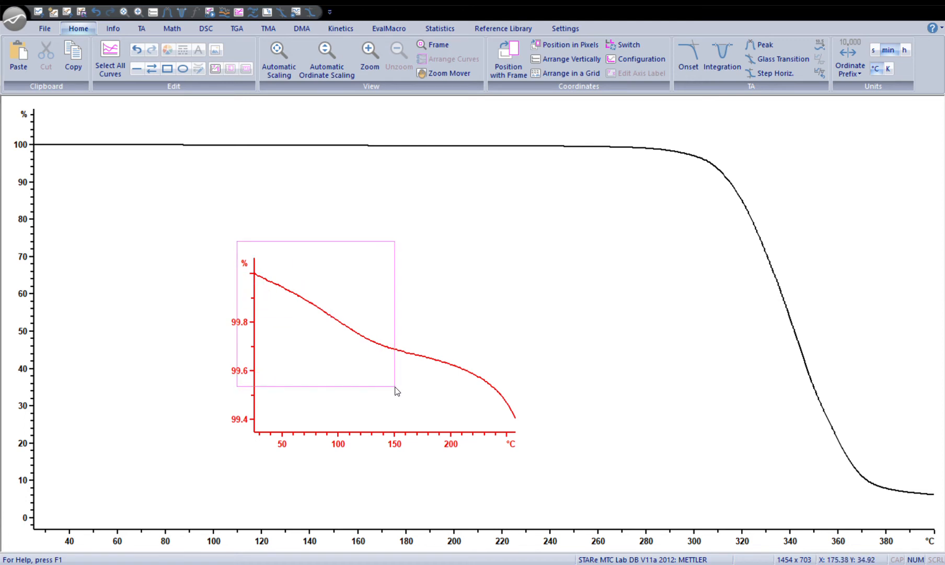
pyautogui.moveTo(395, 387); pyautogui.dragTo(394, 387)
pyautogui.click(381, 350)
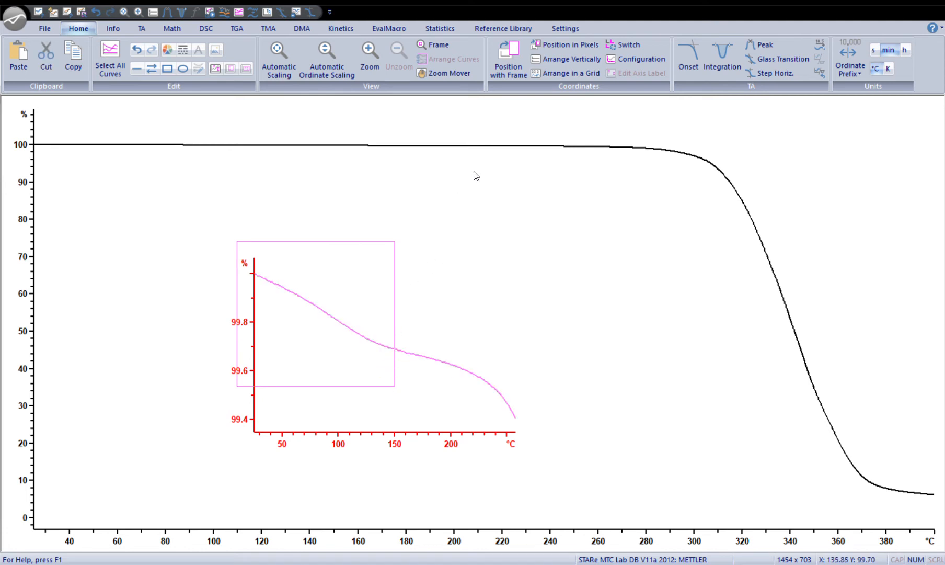
pyautogui.click(790, 74)
pyautogui.moveTo(327, 264); pyautogui.dragTo(352, 369)
pyautogui.click(527, 292)
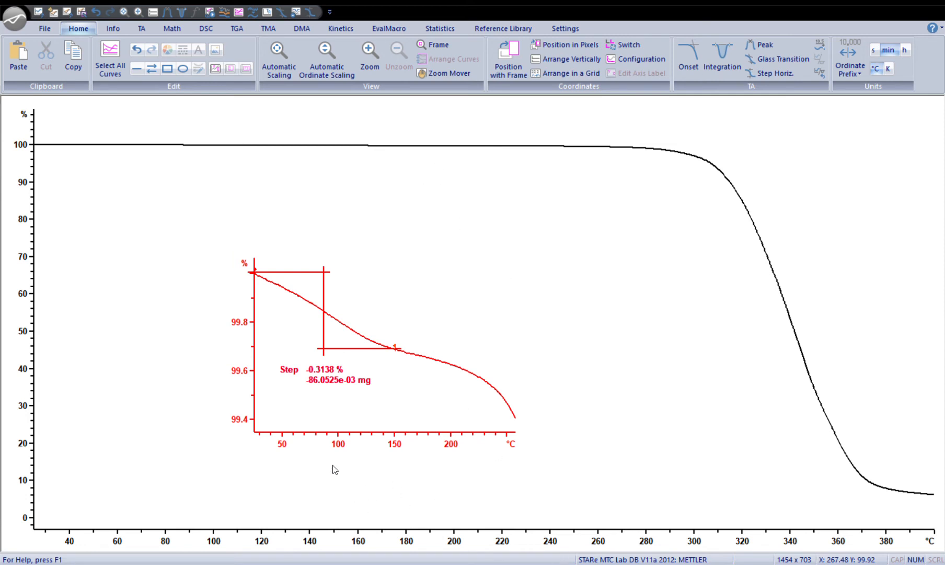
# - Evaluate a horizontal step on the main curve from about 155 °C to 400 °C and move its result label beside the steep drop
pyautogui.moveTo(348, 122); pyautogui.dragTo(940, 511)
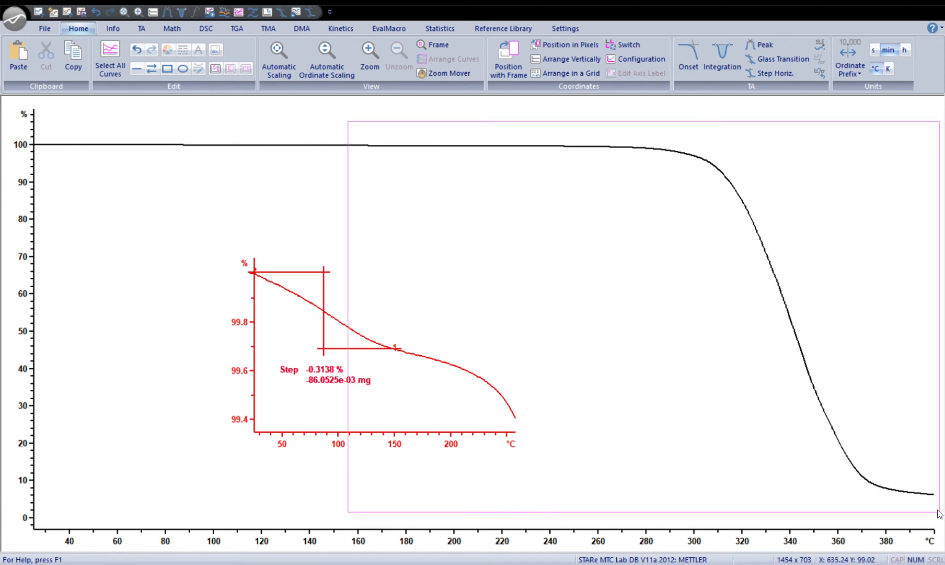
pyautogui.click(501, 147)
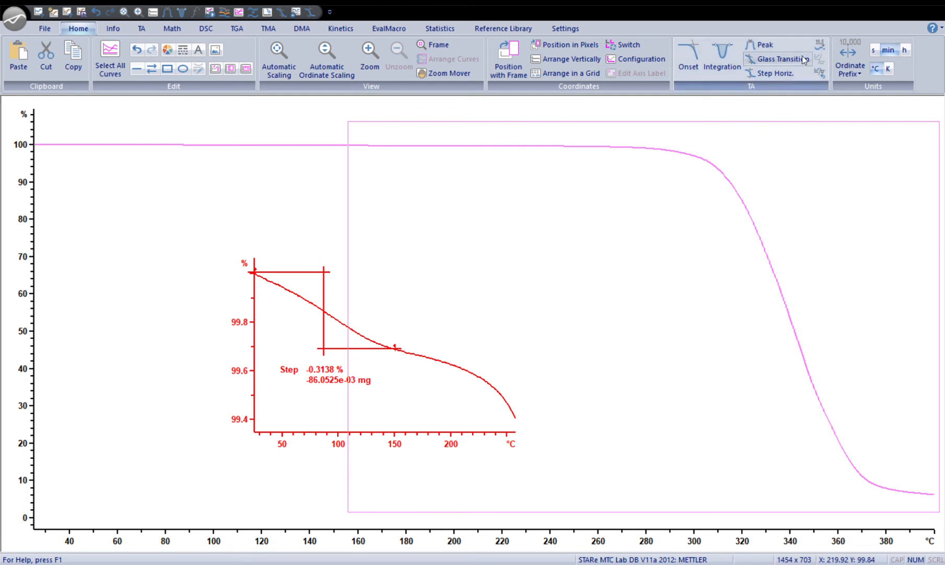
pyautogui.click(781, 73)
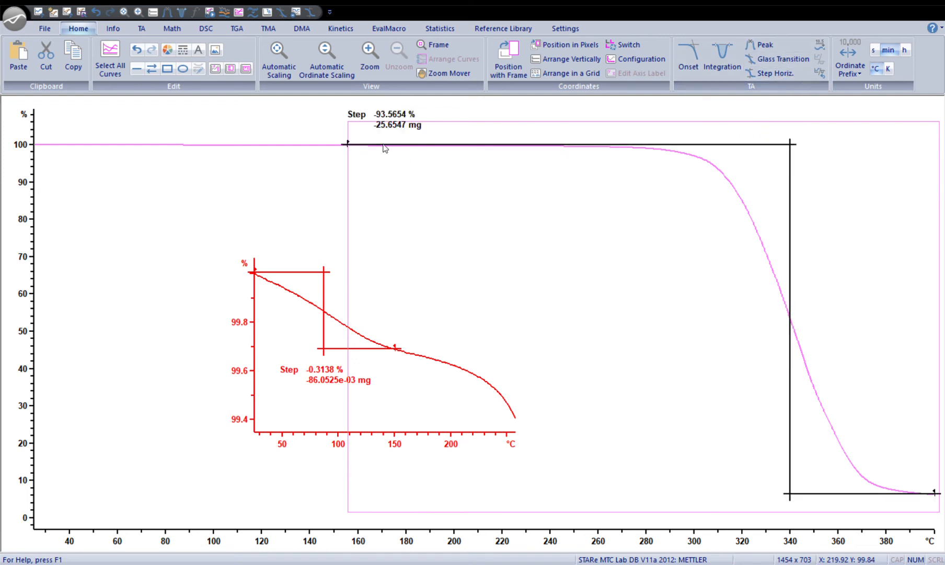
pyautogui.moveTo(397, 125); pyautogui.dragTo(877, 256)
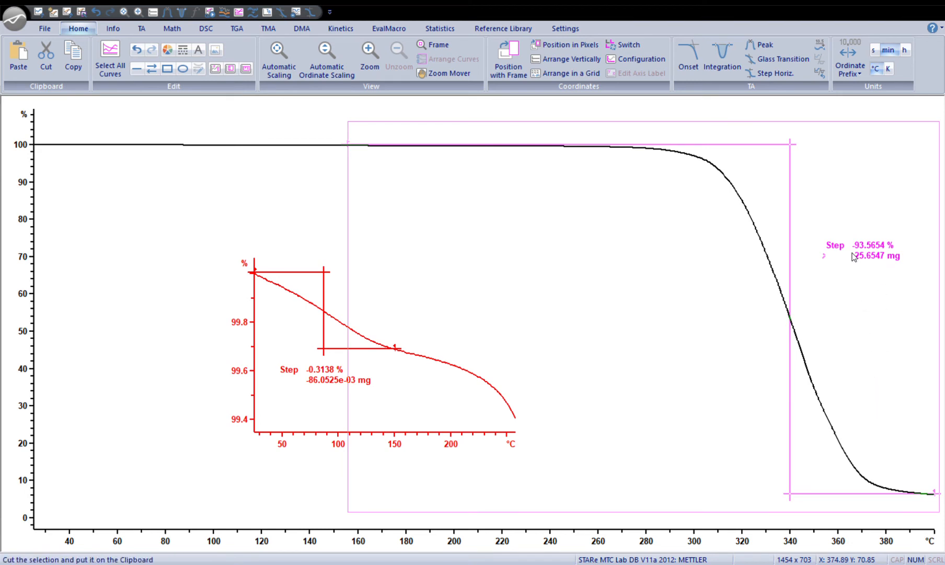
pyautogui.click(845, 177)
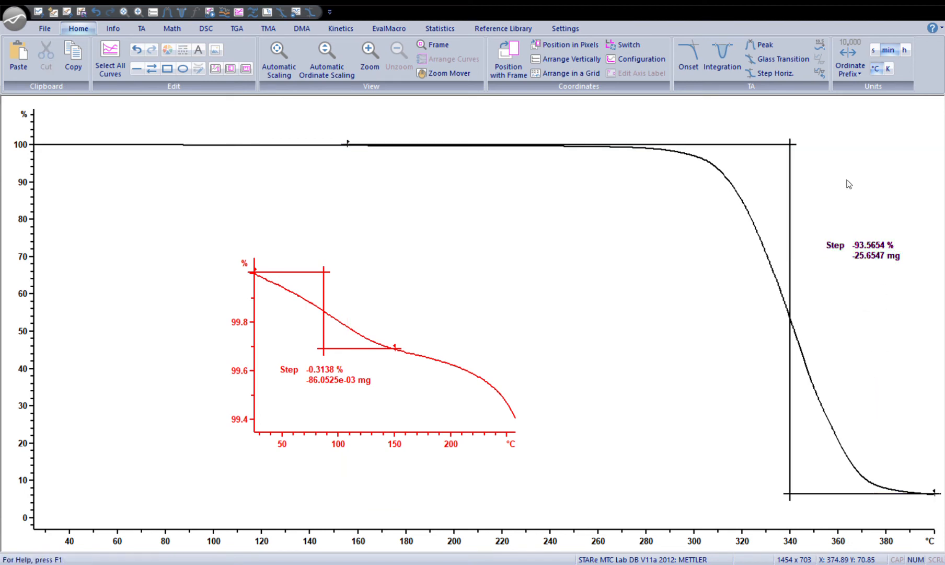
# - Add the residue to the main curve's step results and move the result label down near 40 % on the ordinate
pyautogui.click(863, 244)
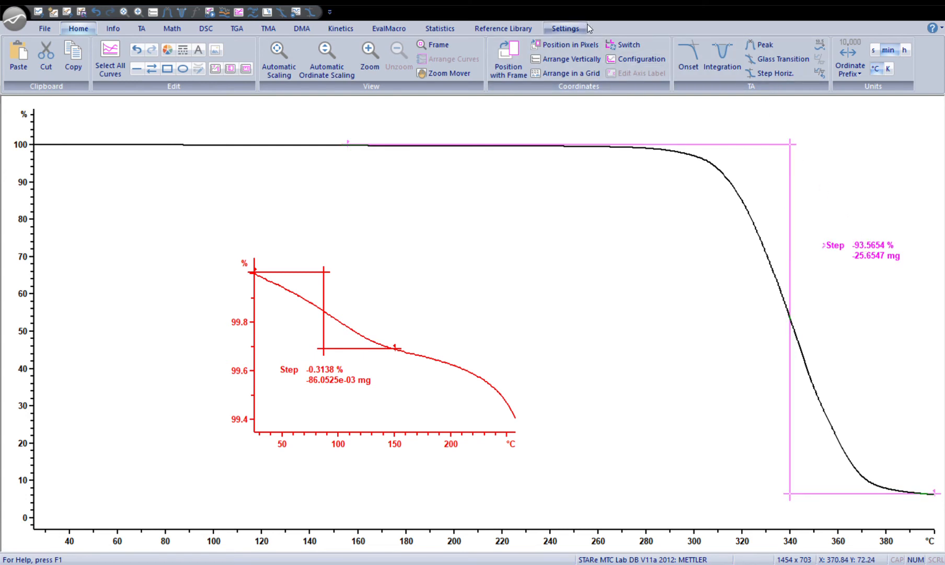
pyautogui.click(565, 28)
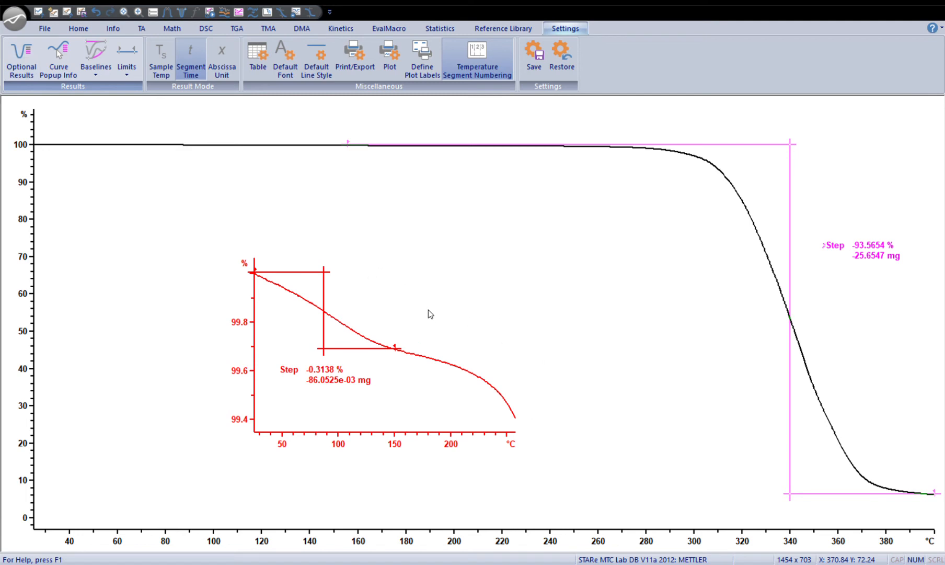
pyautogui.click(572, 233)
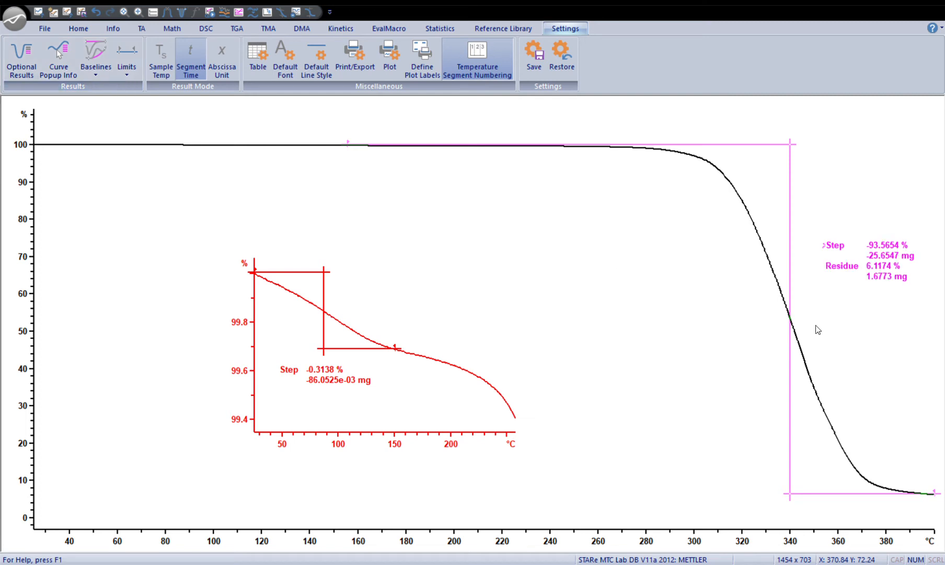
pyautogui.click(868, 320)
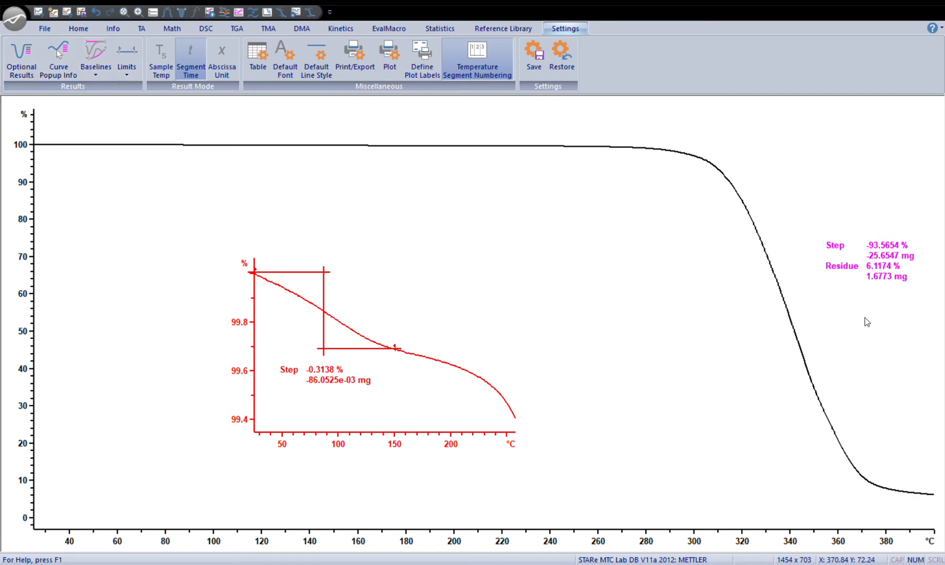
pyautogui.moveTo(871, 276); pyautogui.dragTo(875, 400)
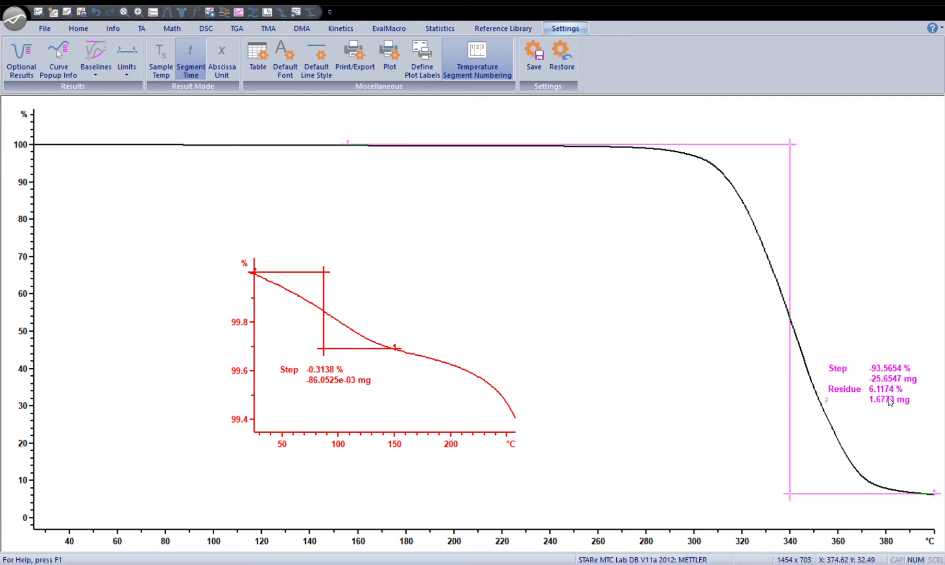
# - Add the text label "Zoomed Region" above the inset curve and move it down beside the top of the inset
pyautogui.click(898, 429)
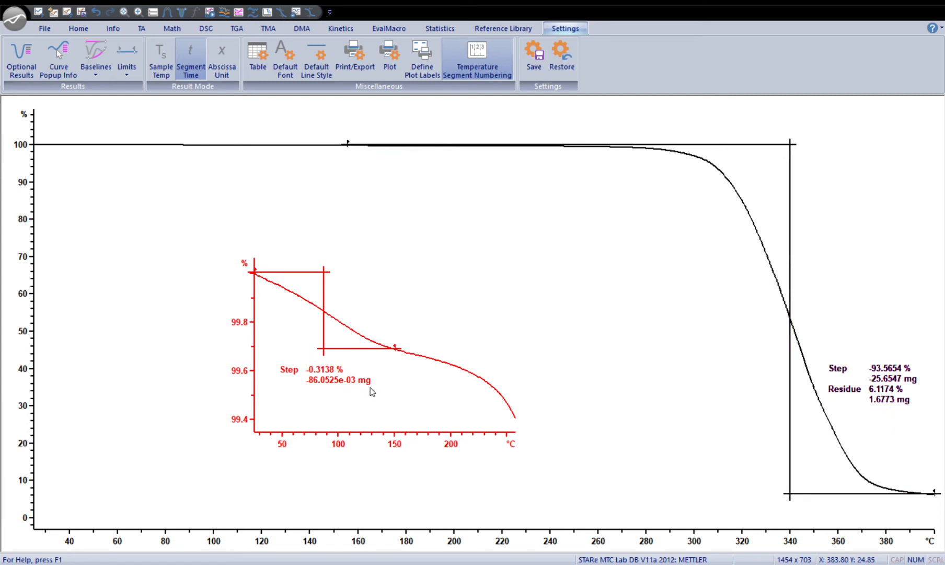
pyautogui.click(447, 364)
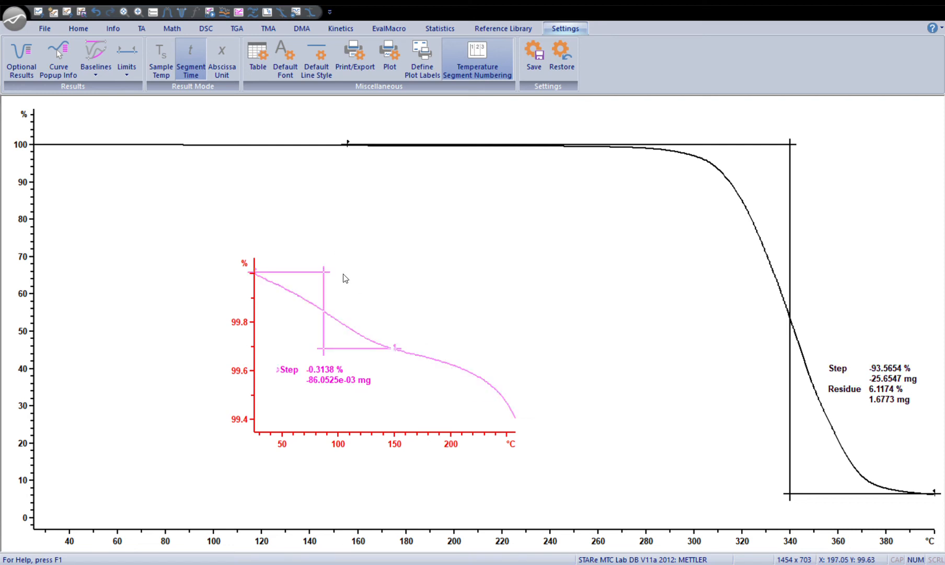
pyautogui.click(351, 238)
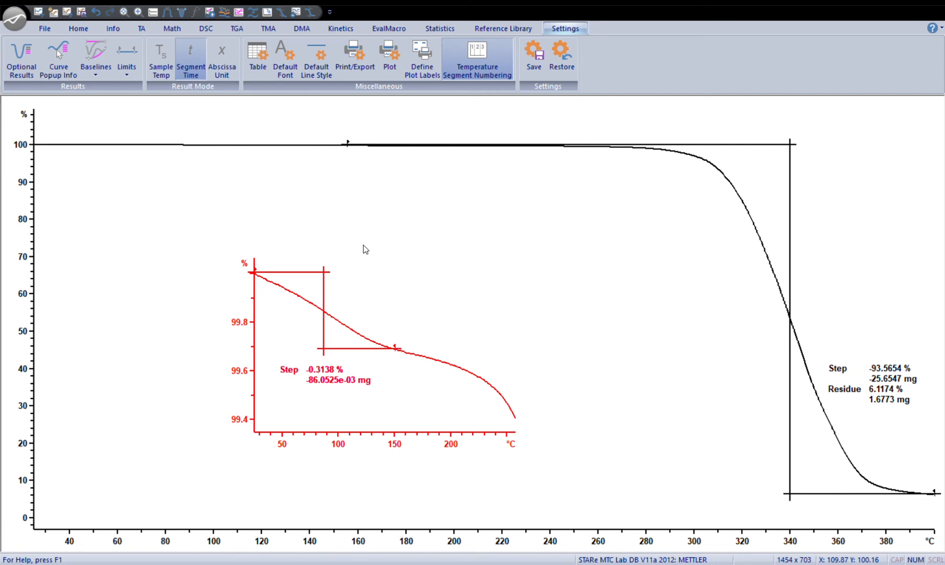
pyautogui.write('Zoomed Region')
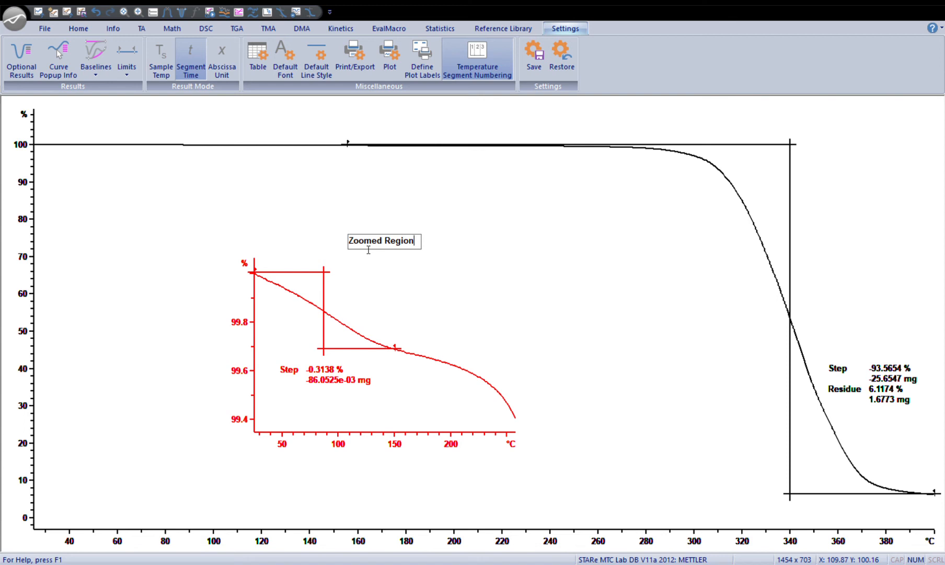
pyautogui.click(423, 257)
pyautogui.moveTo(411, 242); pyautogui.dragTo(412, 264)
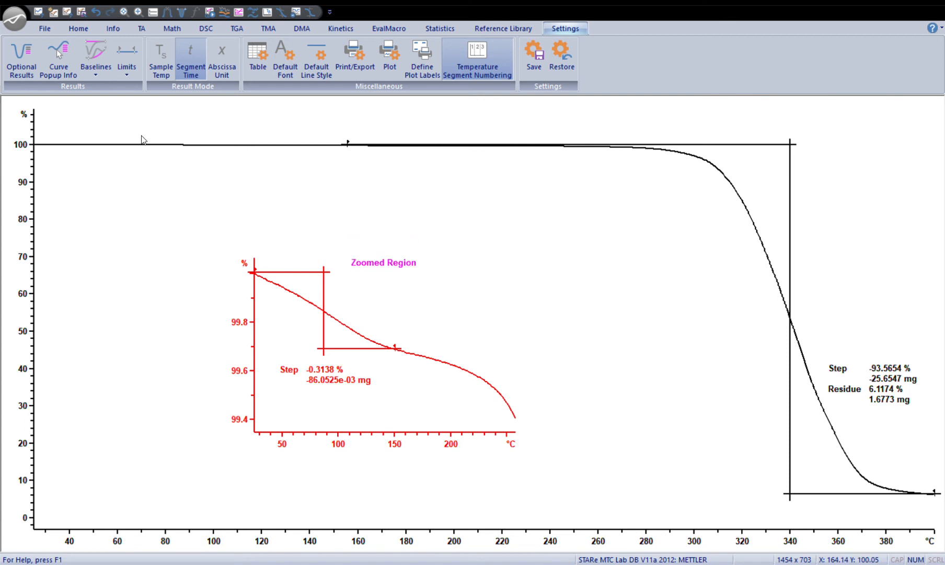
# - Enlarge the "Zoomed Region" label's font, colour it red and shift it slightly to the left
pyautogui.click(81, 29)
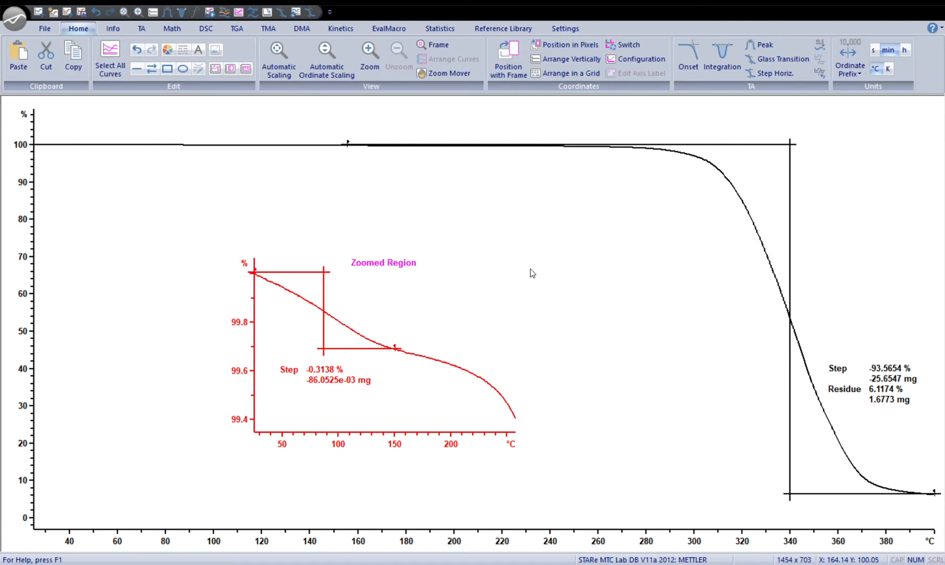
pyautogui.hotkey('ctrl', 'z')
pyautogui.hotkey('ctrl', 'z')
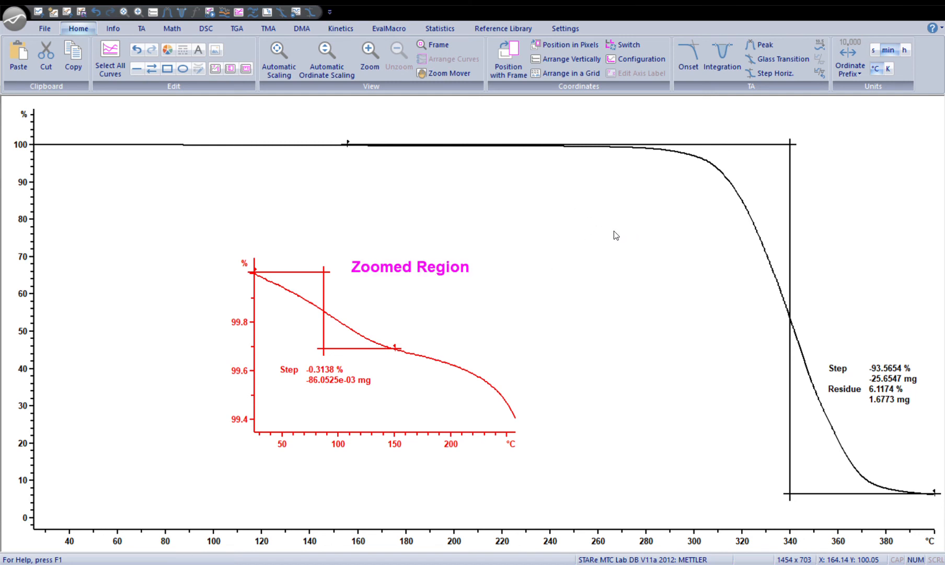
pyautogui.moveTo(402, 268); pyautogui.dragTo(391, 266)
pyautogui.click(526, 329)
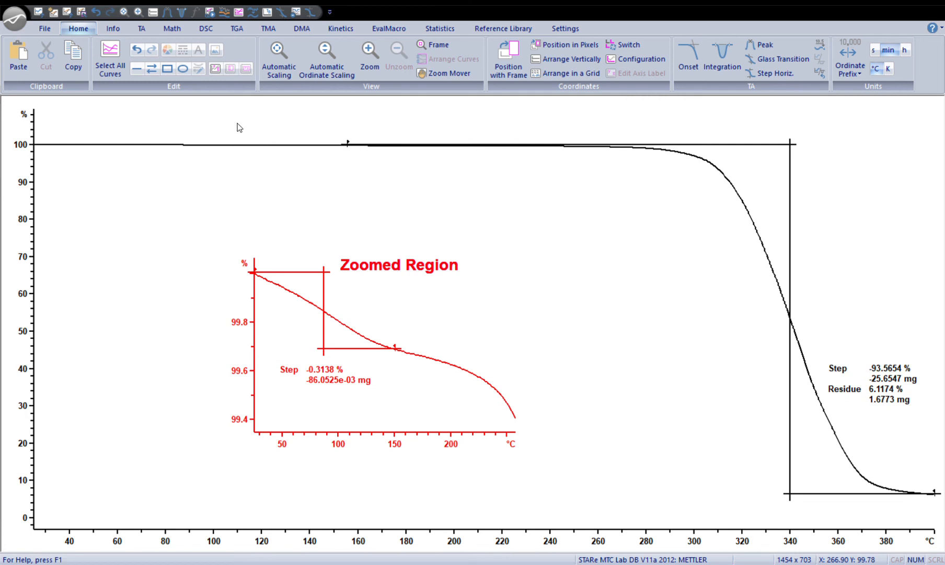
# - Insert a rectangle, stretch its corners to enclose the whole inset with its title, and nudge the frame into place
pyautogui.click(166, 69)
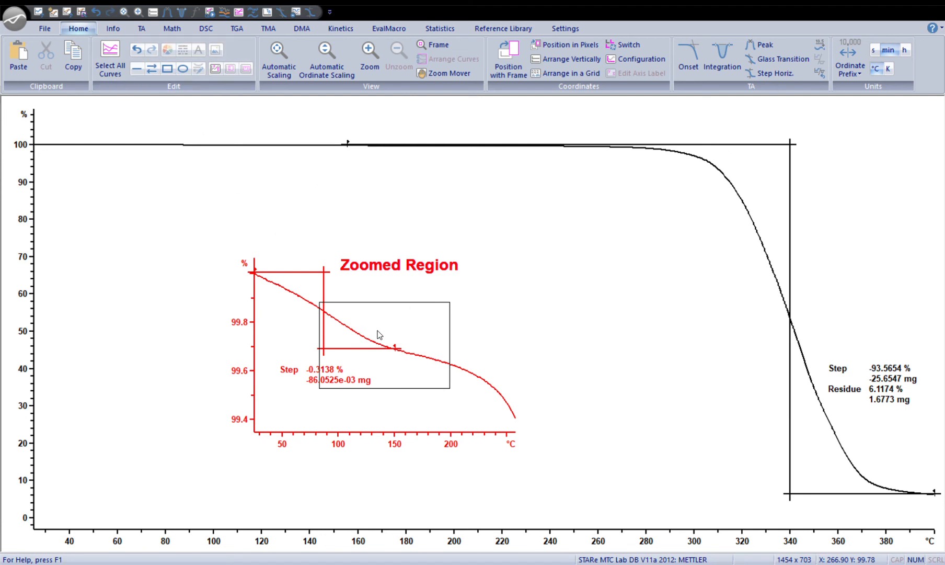
pyautogui.click(411, 320)
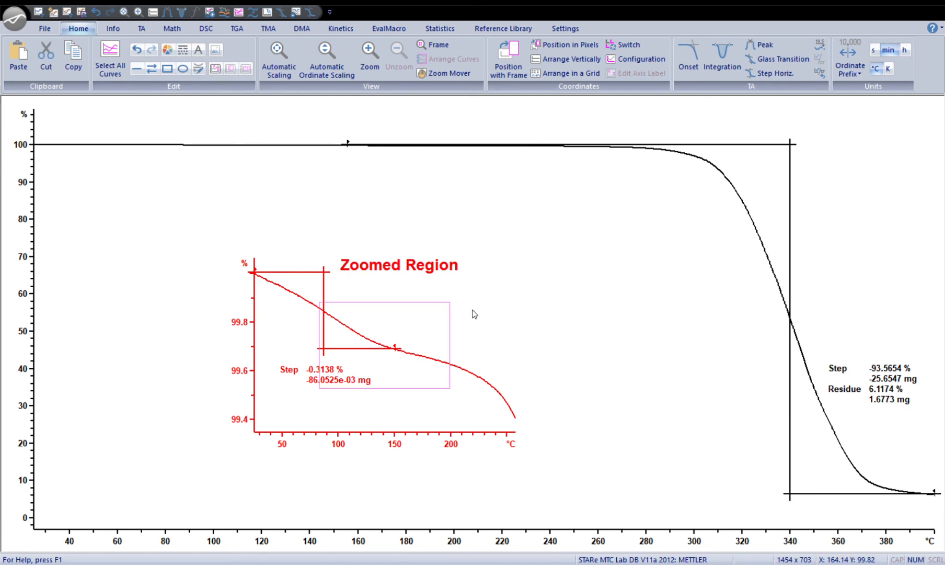
pyautogui.moveTo(449, 302); pyautogui.dragTo(527, 249)
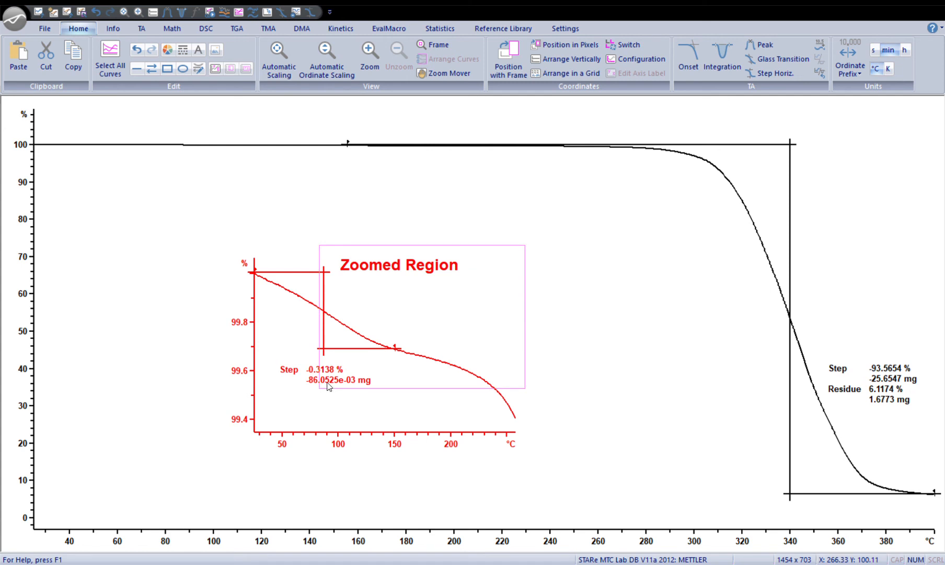
pyautogui.moveTo(320, 388); pyautogui.dragTo(227, 462)
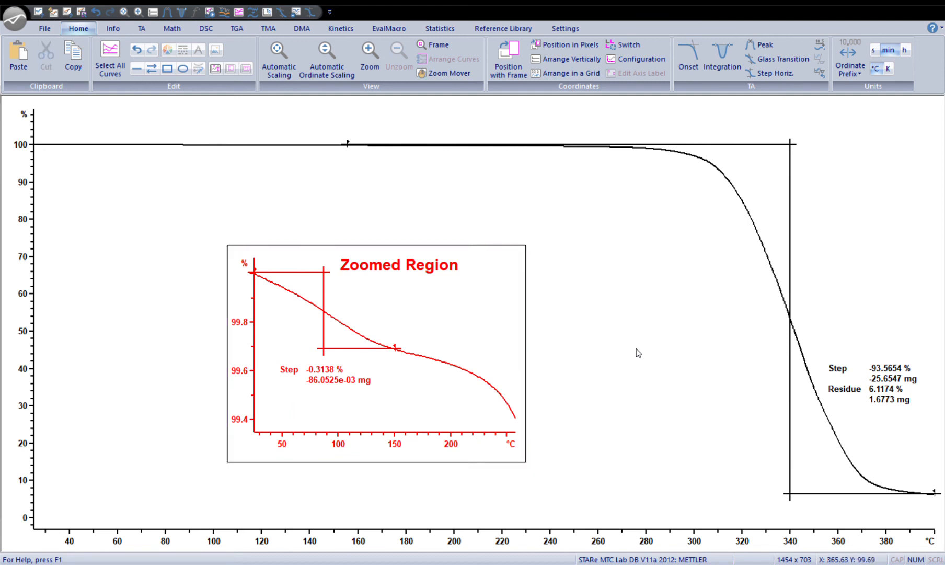
pyautogui.click(417, 270)
pyautogui.moveTo(416, 266); pyautogui.dragTo(415, 265)
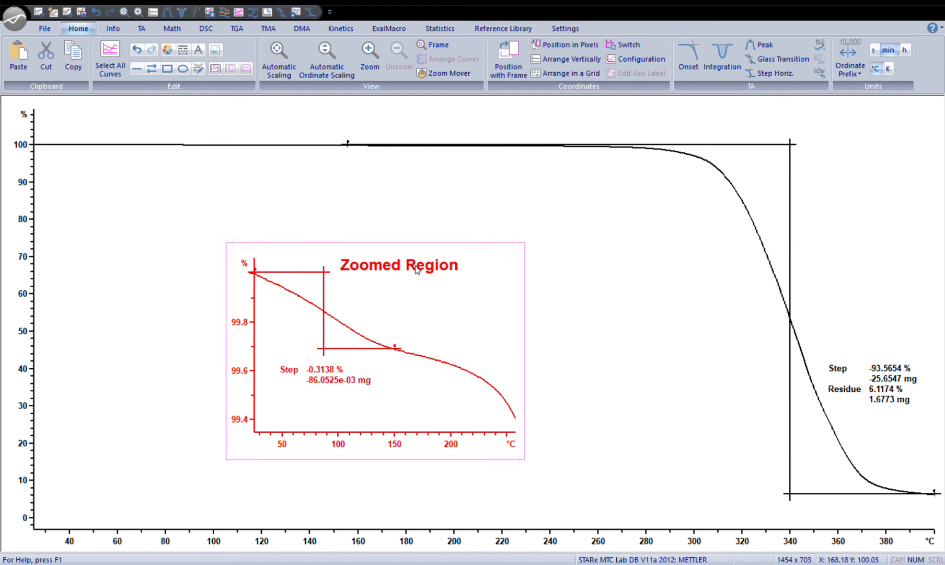
pyautogui.click(291, 195)
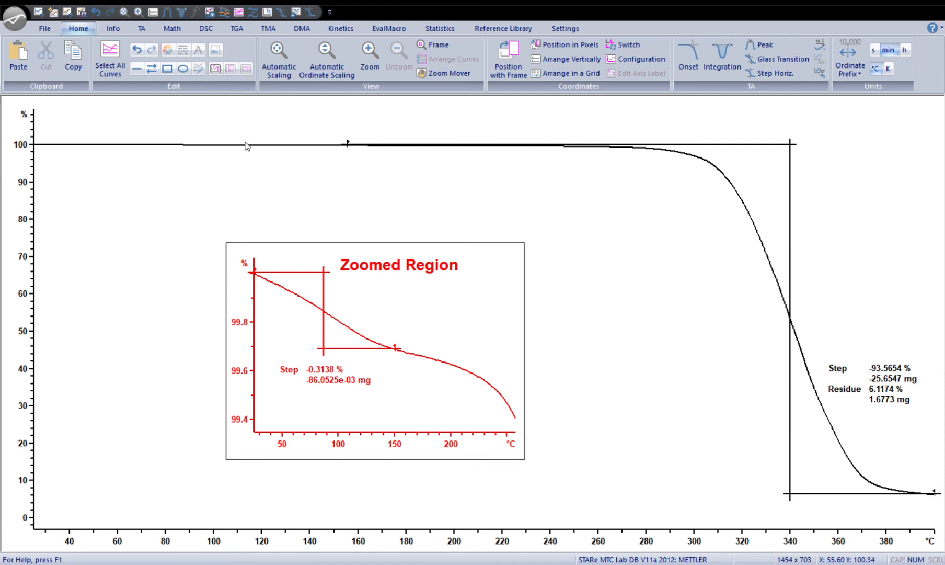
# - Insert an arrow above the inset frame, pointing diagonally up to the main curve's initial section near 120 °C
pyautogui.click(151, 74)
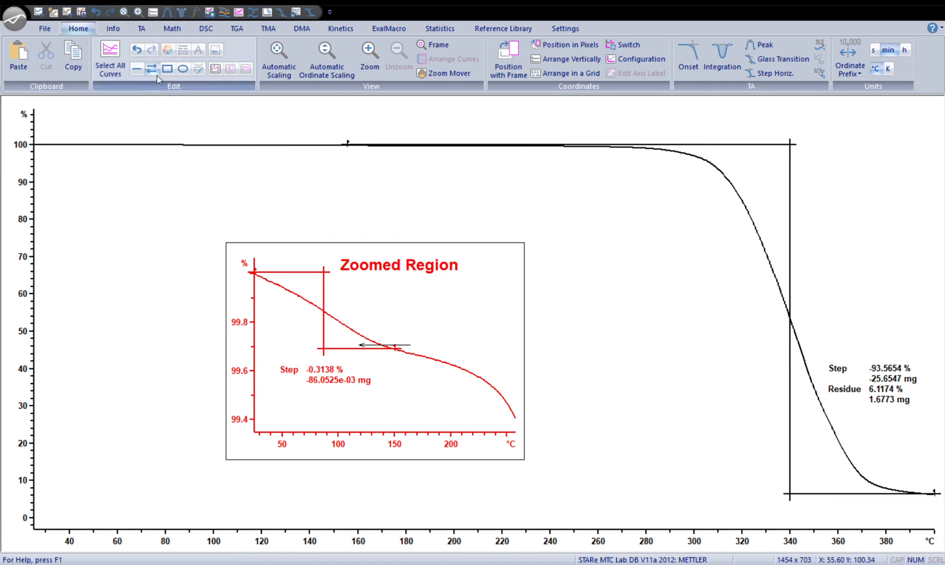
pyautogui.click(408, 344)
pyautogui.moveTo(394, 257); pyautogui.dragTo(320, 175)
pyautogui.moveTo(221, 156); pyautogui.dragTo(297, 192)
pyautogui.click(405, 189)
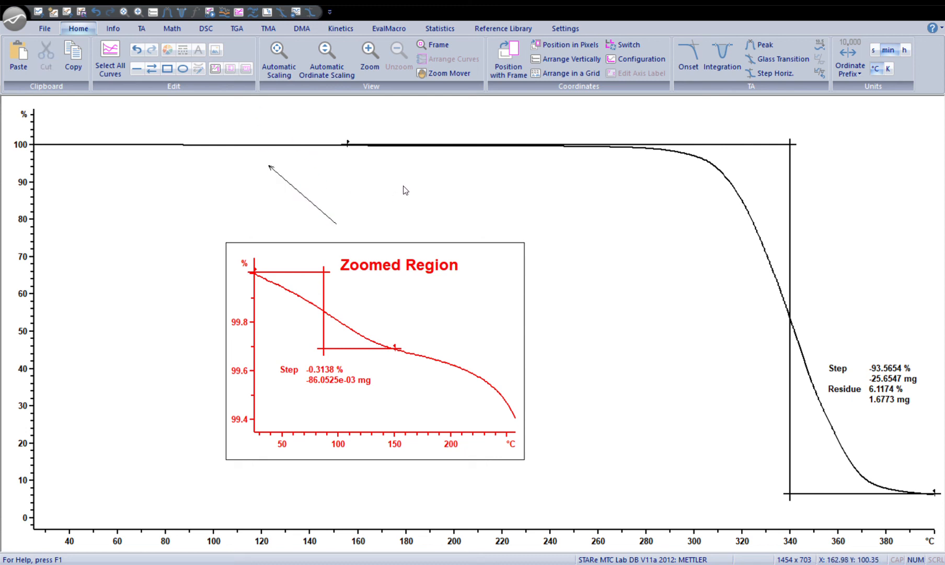
# - Apply a thicker line style to both the arrow and the inset's rectangular frame
pyautogui.click(297, 191)
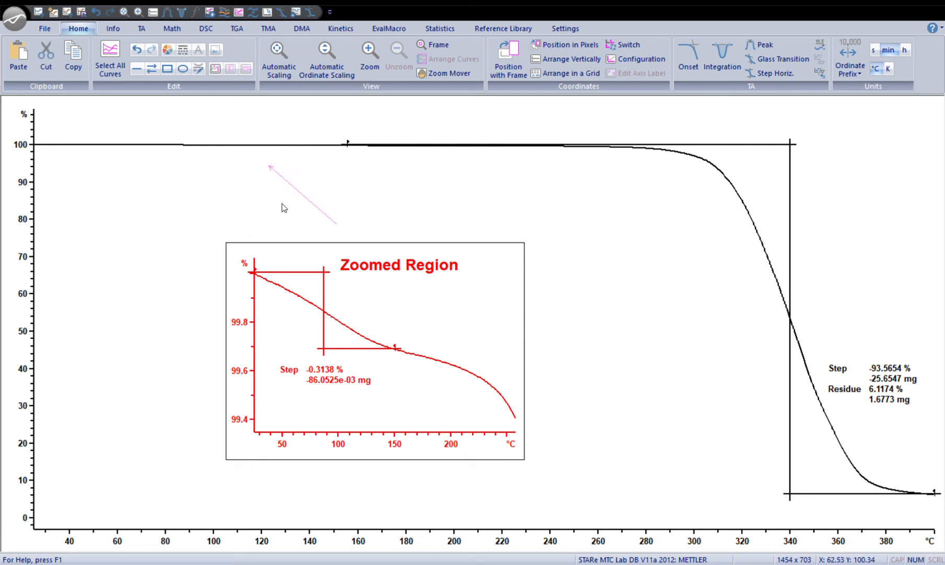
pyautogui.click(269, 241)
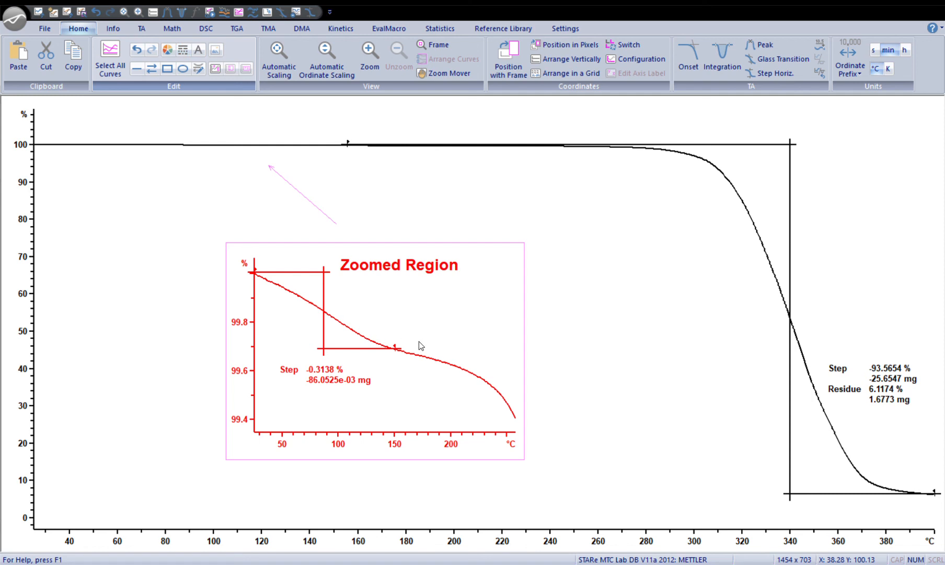
pyautogui.click(543, 237)
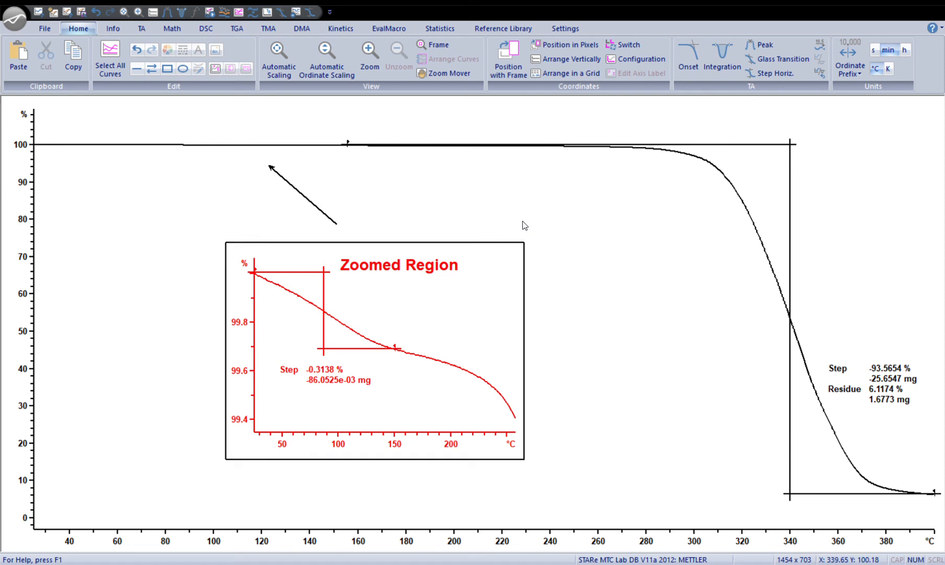
# - Display the sample information for the main curve above its starting section
pyautogui.click(120, 146)
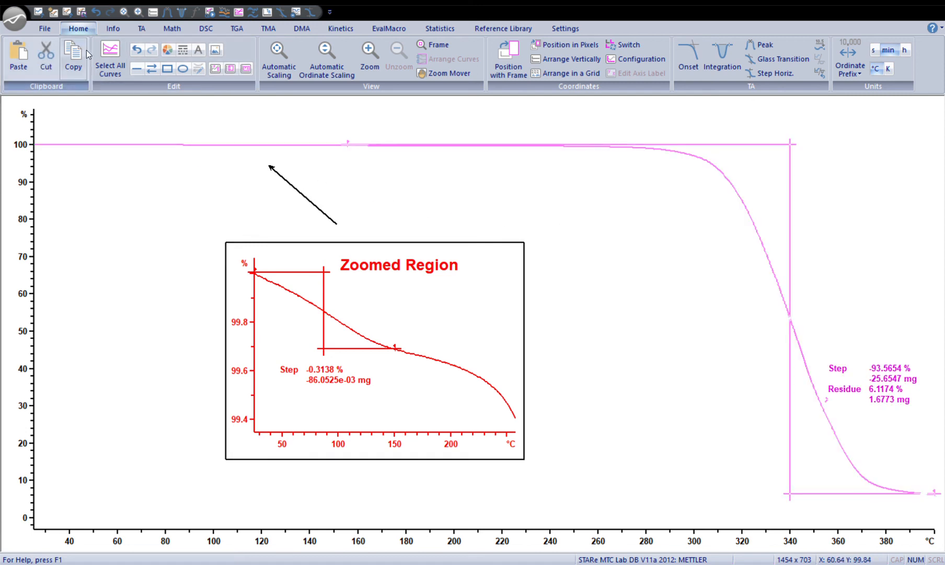
pyautogui.click(111, 30)
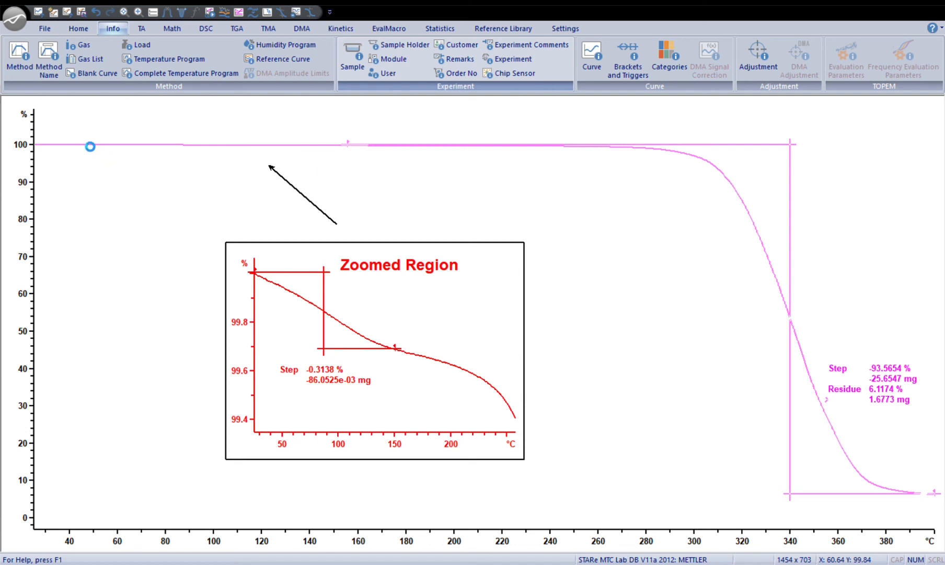
pyautogui.click(79, 212)
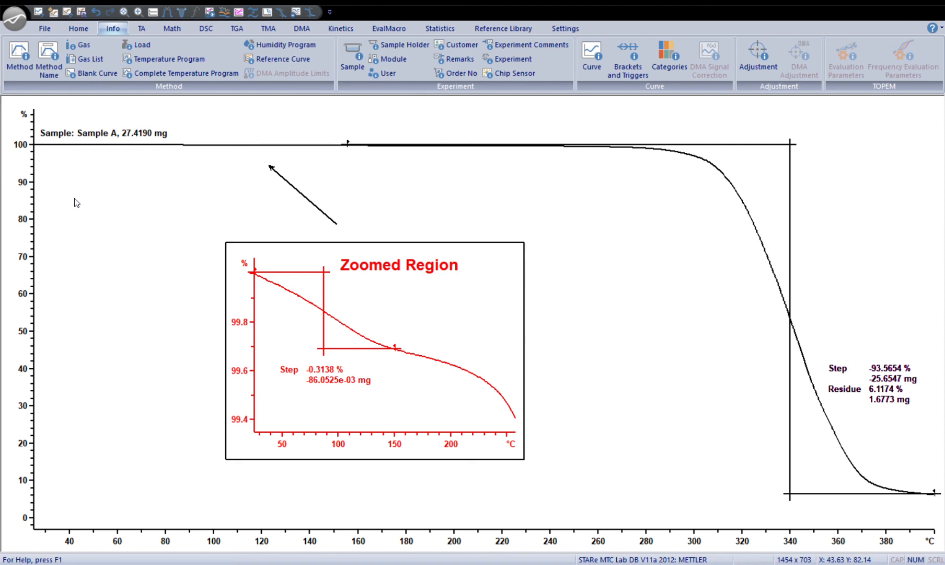